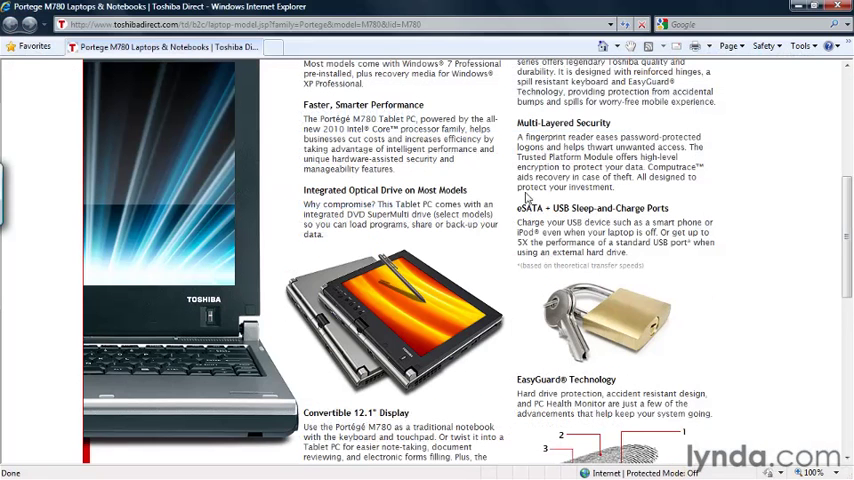
pyautogui.moveTo(846, 249); pyautogui.dragTo(848, 133)
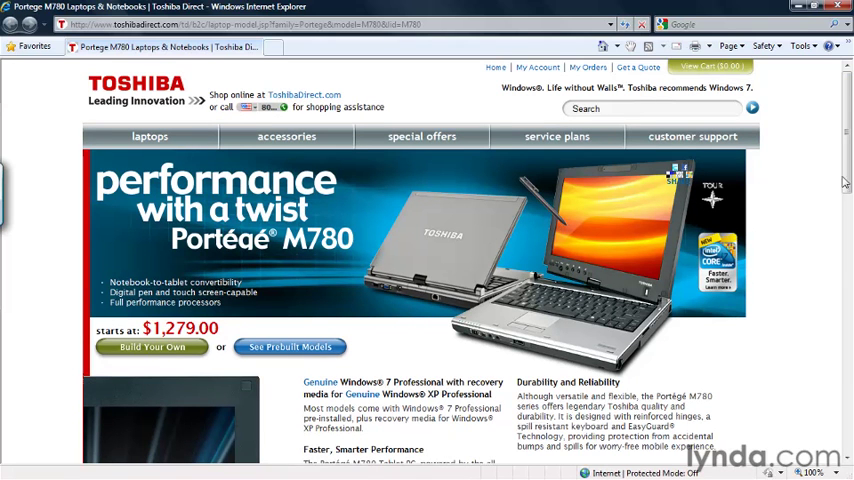
pyautogui.moveTo(845, 183); pyautogui.dragTo(845, 233)
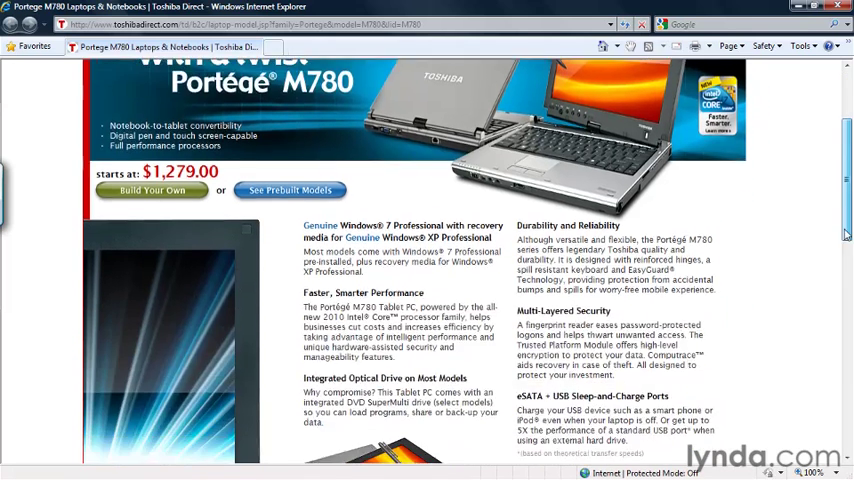
pyautogui.scroll(-3, 490, 345)
pyautogui.scroll(-2, 490, 345)
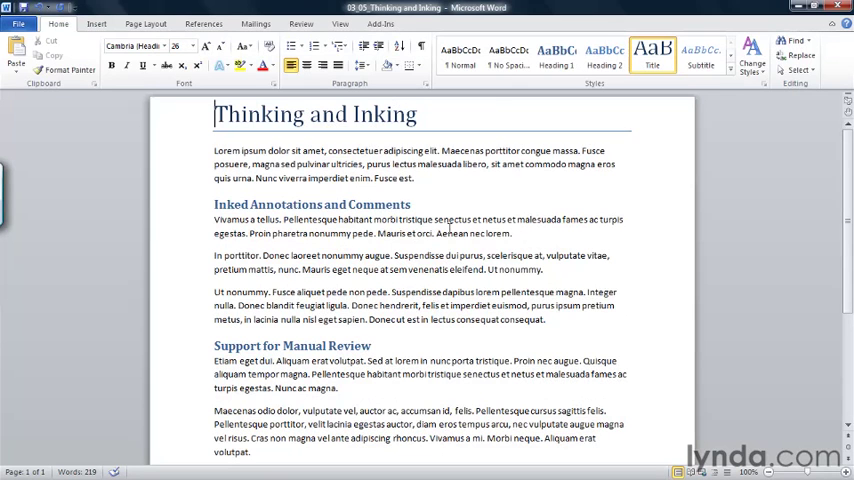
# Bring up the Review tab's document review features to reach Start Inking
pyautogui.click(300, 24)
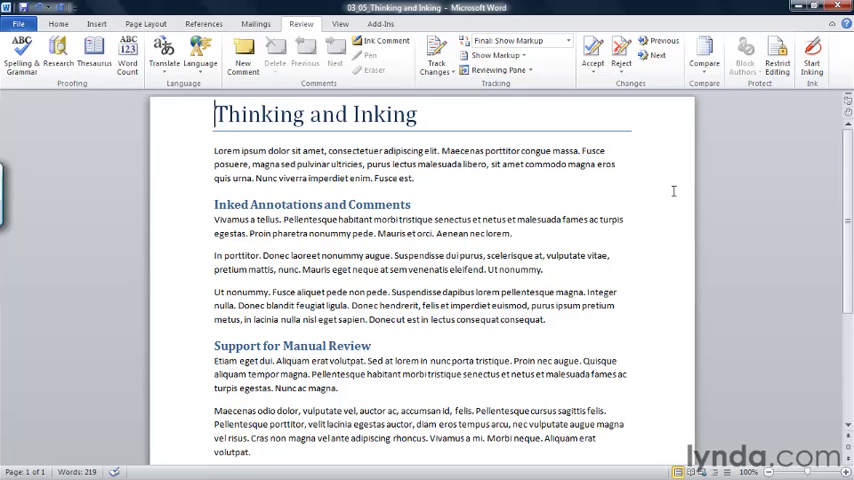
pyautogui.click(813, 68)
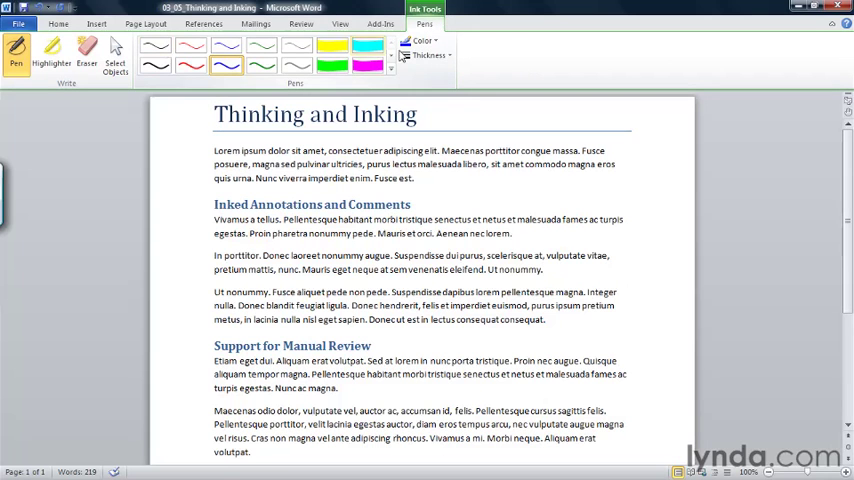
pyautogui.click(434, 46)
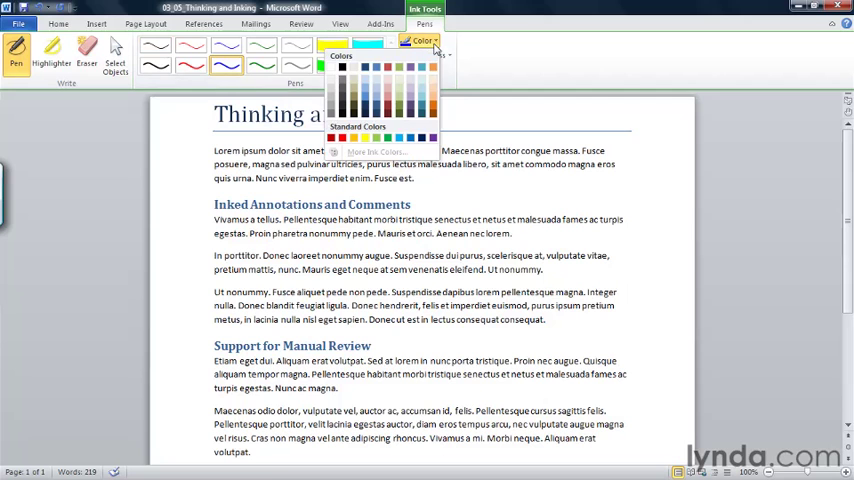
pyautogui.click(434, 46)
pyautogui.click(434, 46)
pyautogui.click(434, 46)
pyautogui.click(449, 58)
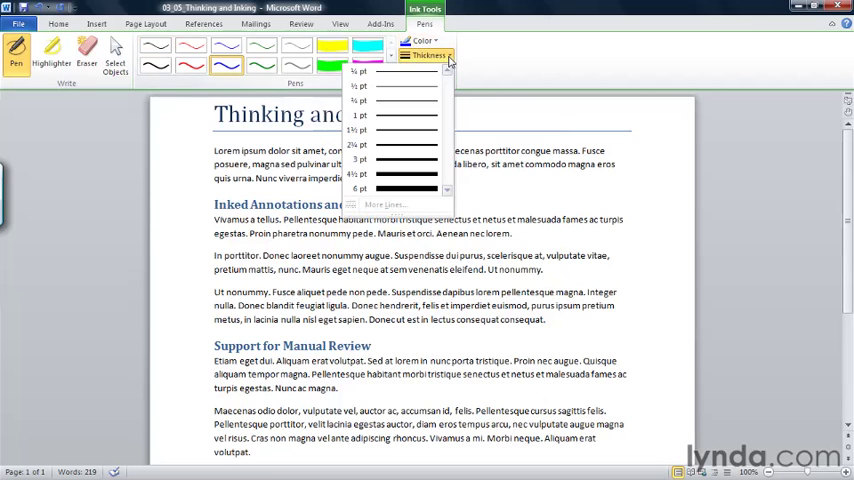
pyautogui.click(449, 58)
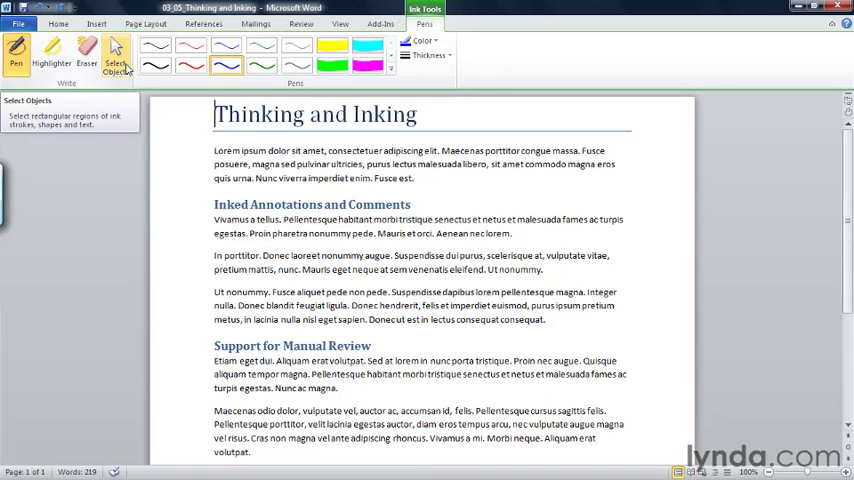
# Highlight the Inked Annotations and Comments heading in yellow
pyautogui.click(329, 50)
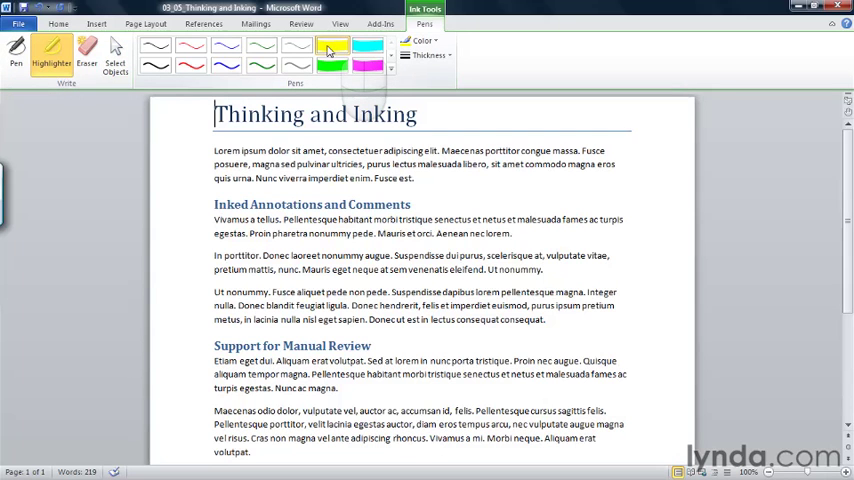
pyautogui.moveTo(214, 204); pyautogui.dragTo(410, 205)
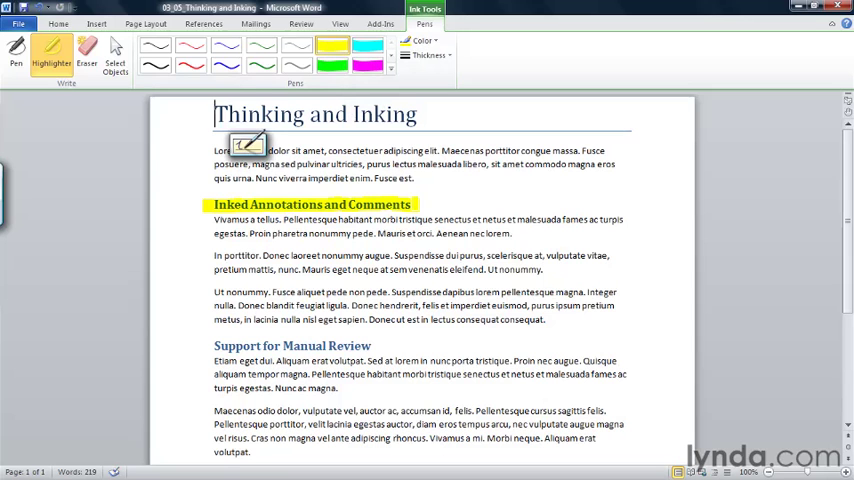
# In red ink, circle Comments and Support and handwrite a margin note beside the heading
pyautogui.click(190, 66)
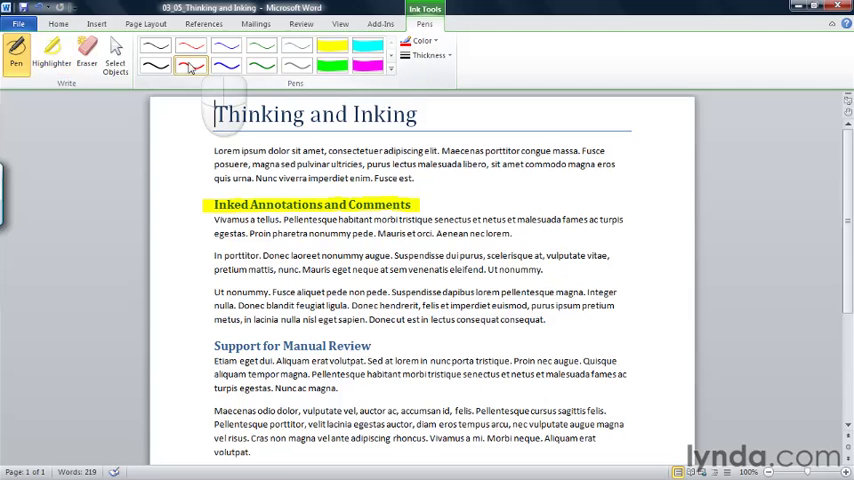
pyautogui.moveTo(352, 198)
pyautogui.mouseDown()
pyautogui.moveTo(413, 199)
pyautogui.moveTo(362, 193)
pyautogui.mouseUp()
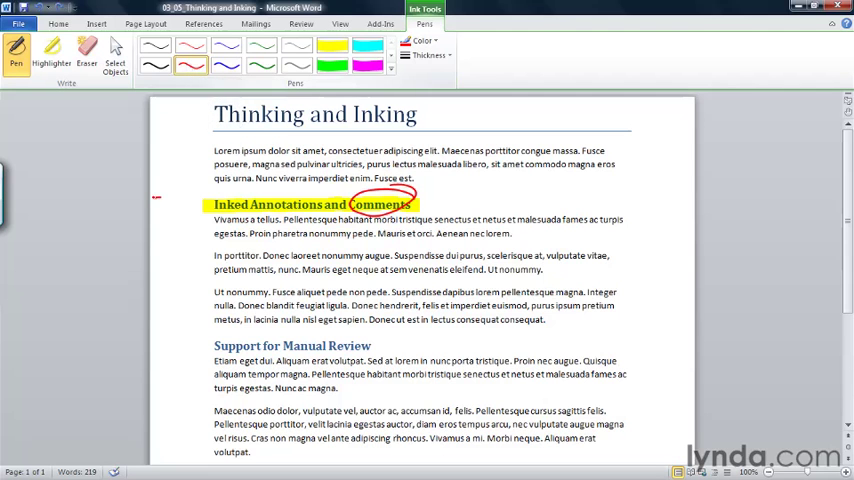
pyautogui.moveTo(160, 196)
pyautogui.mouseDown()
pyautogui.moveTo(153, 207)
pyautogui.moveTo(205, 198)
pyautogui.moveTo(160, 217)
pyautogui.moveTo(195, 213)
pyautogui.mouseUp()
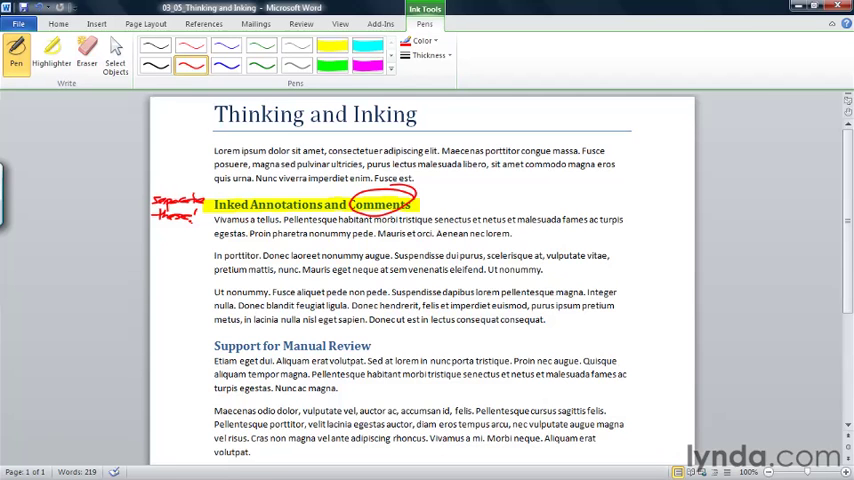
pyautogui.moveTo(259, 333)
pyautogui.mouseDown()
pyautogui.moveTo(205, 350)
pyautogui.moveTo(300, 324)
pyautogui.mouseUp()
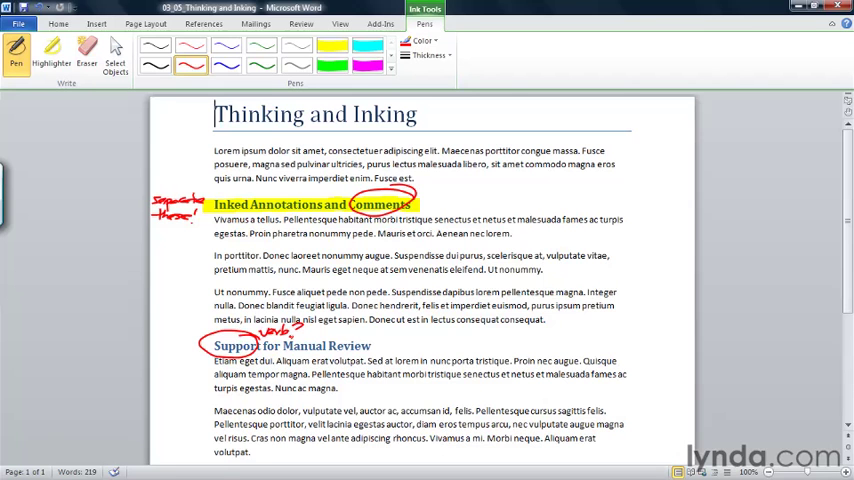
# In blue ink, circle the end of the Etiam paragraph and handwrite 'check this!' below it
pyautogui.click(224, 67)
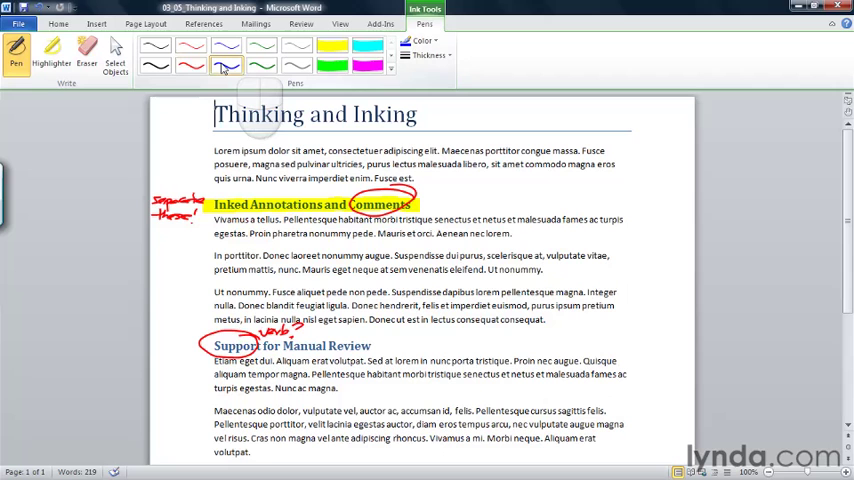
pyautogui.moveTo(627, 351)
pyautogui.mouseDown()
pyautogui.moveTo(606, 392)
pyautogui.moveTo(612, 348)
pyautogui.mouseUp()
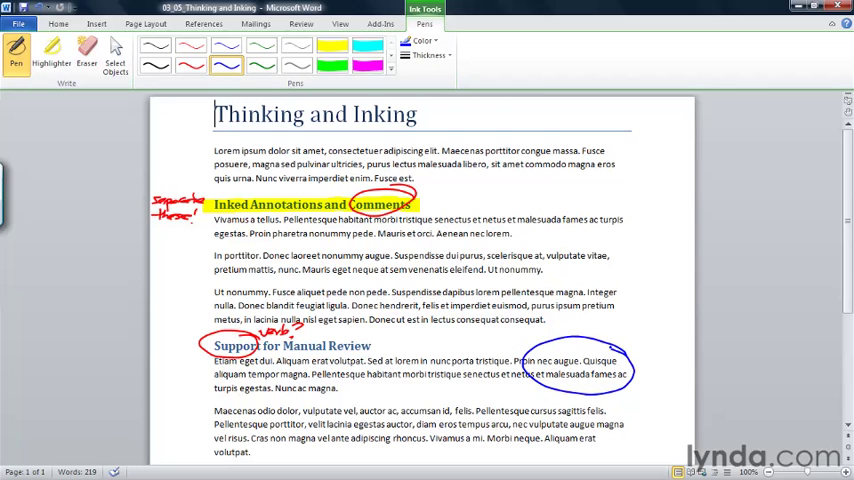
pyautogui.moveTo(584, 401)
pyautogui.mouseDown()
pyautogui.moveTo(622, 401)
pyautogui.moveTo(618, 410)
pyautogui.moveTo(641, 417)
pyautogui.mouseUp()
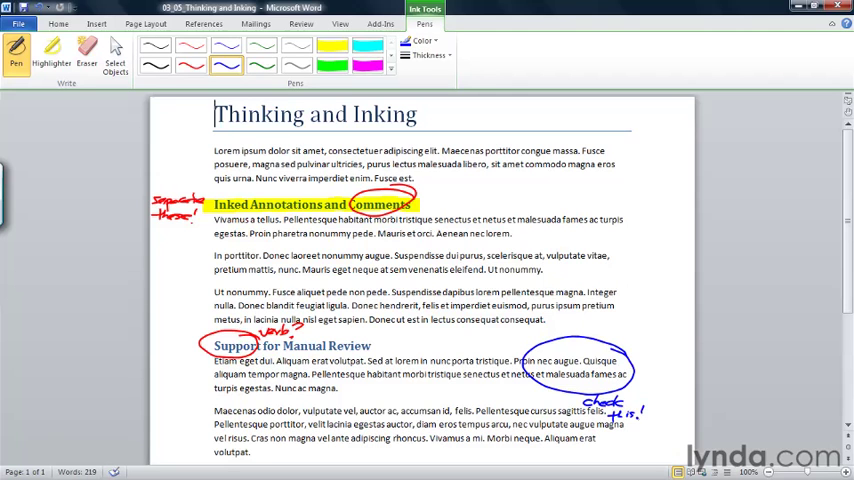
# Highlight the Thinking and Inking title in cyan
pyautogui.click(362, 48)
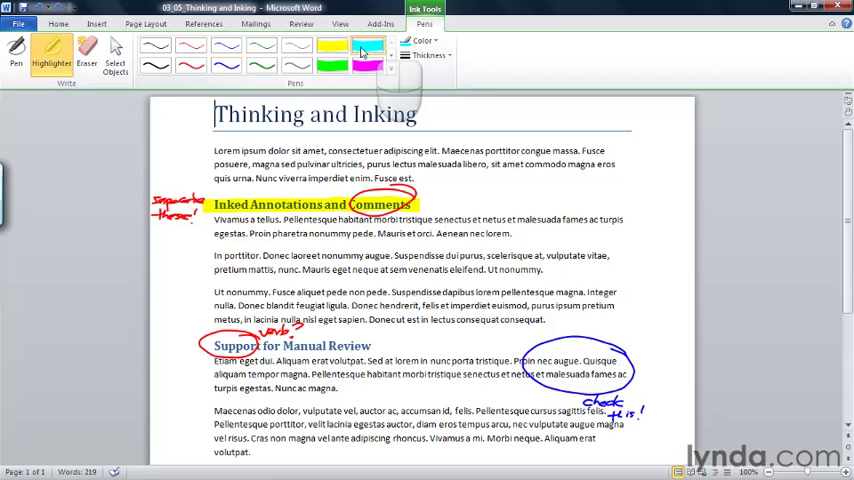
pyautogui.moveTo(213, 114); pyautogui.dragTo(415, 116)
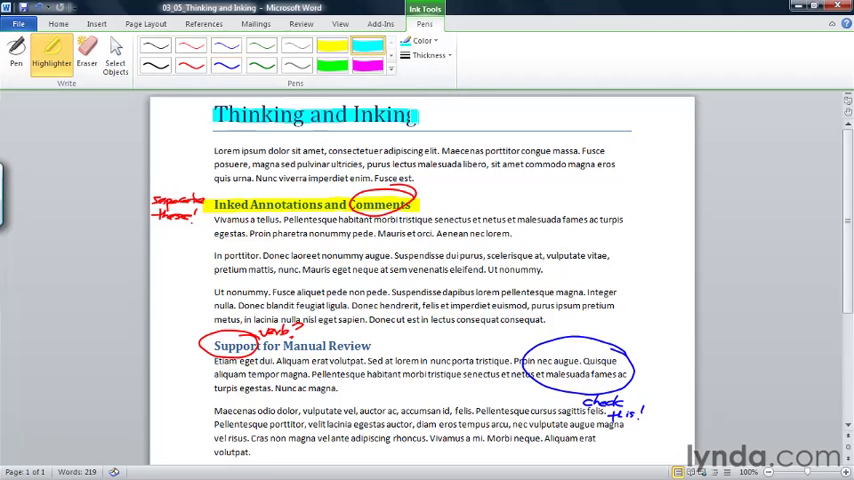
# Draw a blue arrow pointing at the title and handwrite 'Great!!' beside it
pyautogui.click(15, 55)
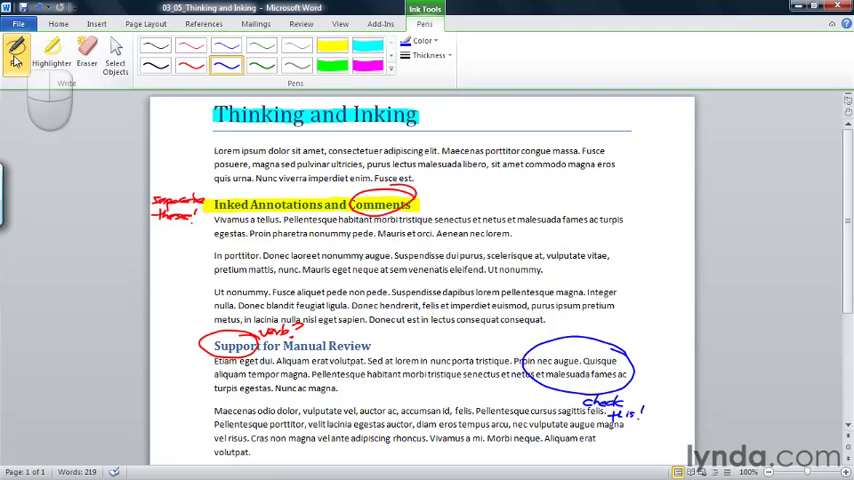
pyautogui.moveTo(428, 115); pyautogui.dragTo(515, 113)
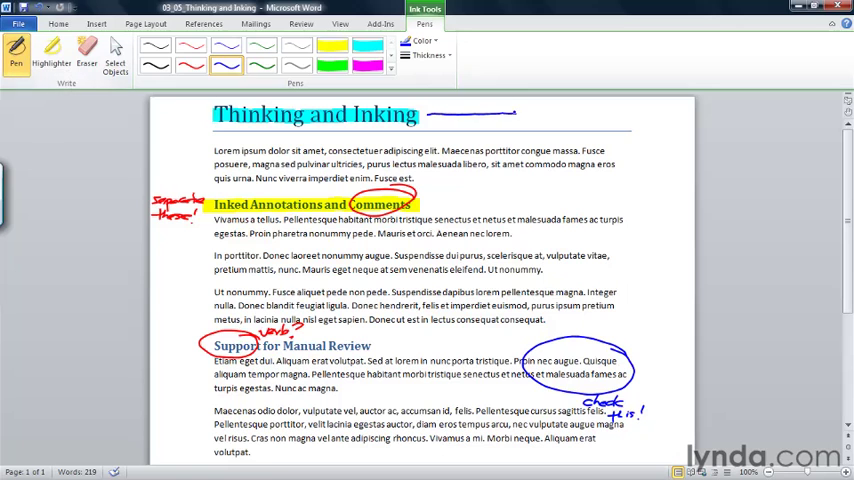
pyautogui.moveTo(442, 107); pyautogui.dragTo(442, 120)
pyautogui.moveTo(537, 111)
pyautogui.mouseDown()
pyautogui.moveTo(524, 122)
pyautogui.moveTo(583, 123)
pyautogui.moveTo(596, 112)
pyautogui.moveTo(624, 118)
pyautogui.mouseUp()
pyautogui.click(606, 123)
pyautogui.click(624, 124)
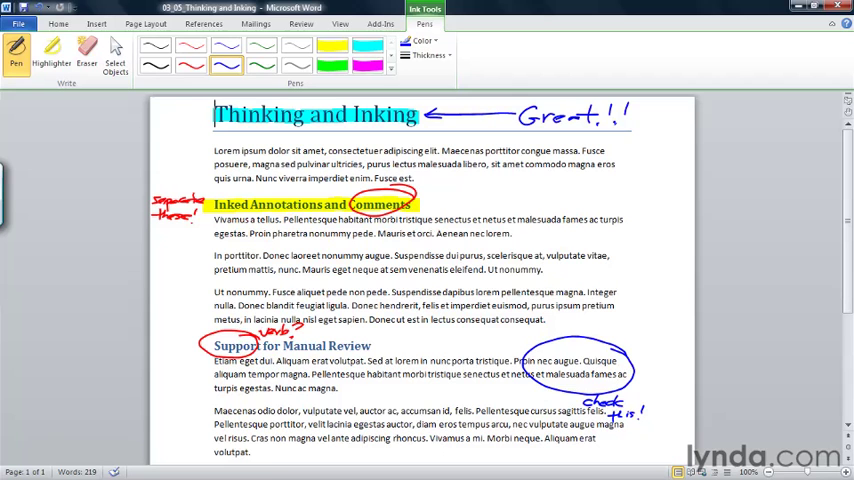
# Select text in the Maecenas paragraph and insert a trial typed comment on magna
pyautogui.click(305, 29)
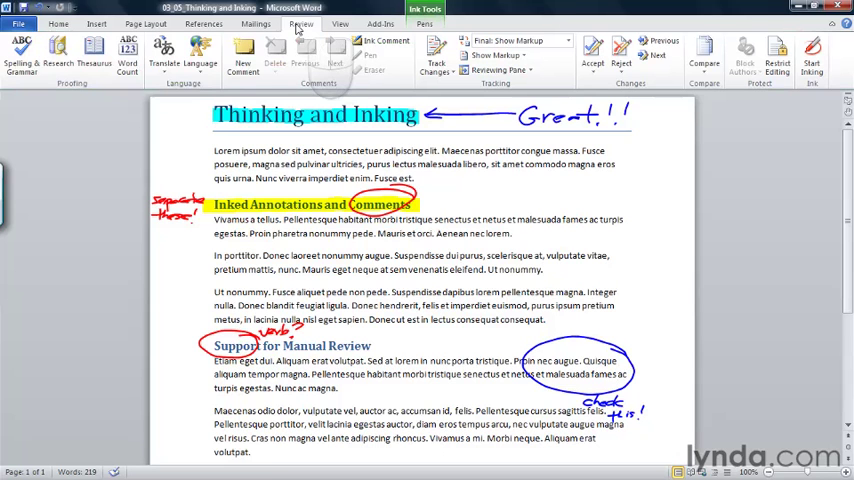
pyautogui.moveTo(214, 411); pyautogui.dragTo(609, 411)
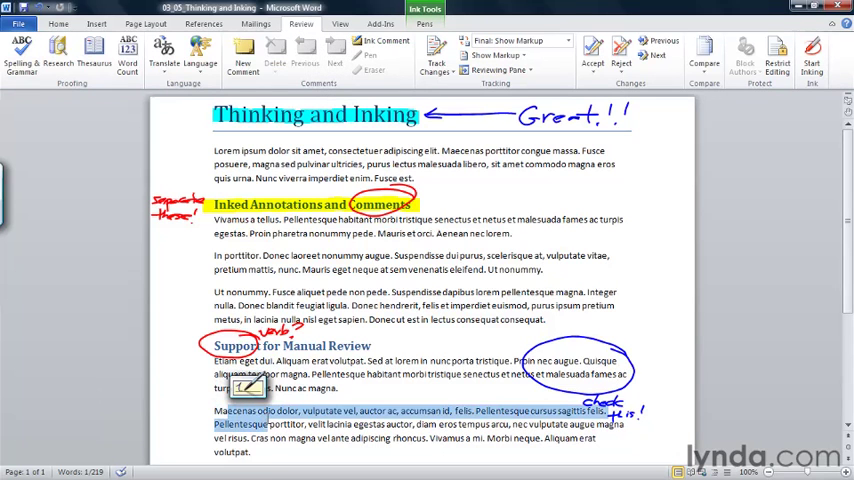
pyautogui.moveTo(400, 411); pyautogui.dragTo(207, 418)
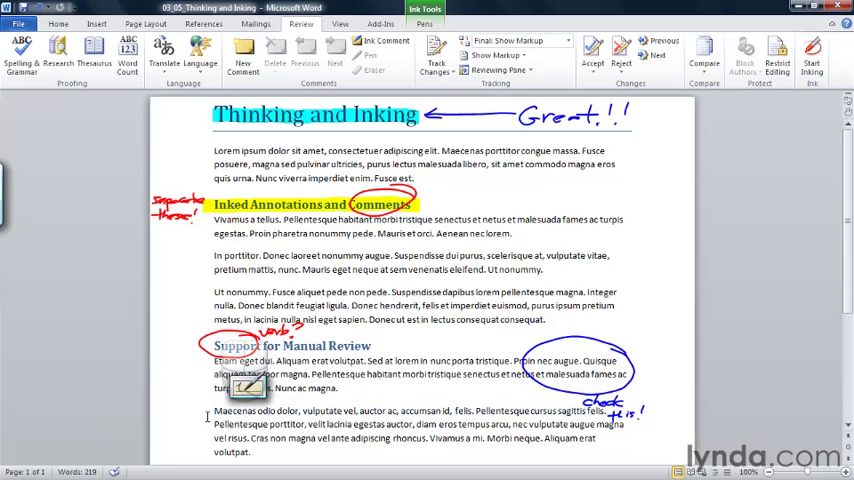
pyautogui.click(245, 55)
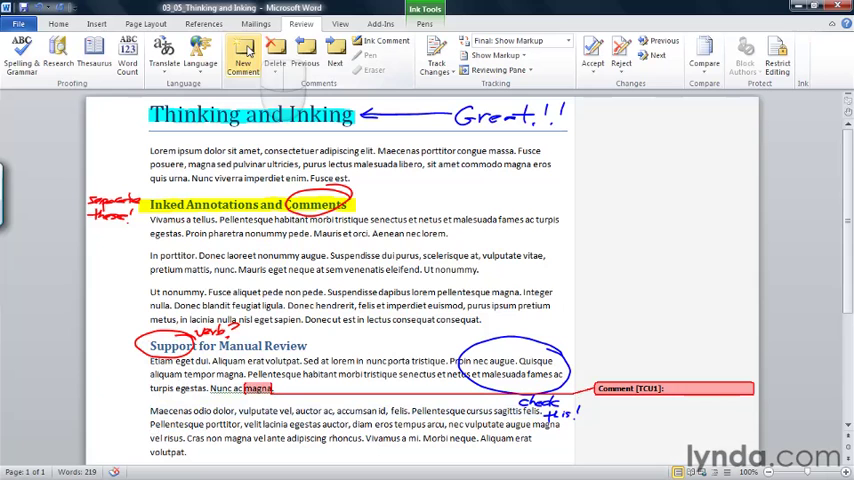
pyautogui.write('hhjhgjhgjh')
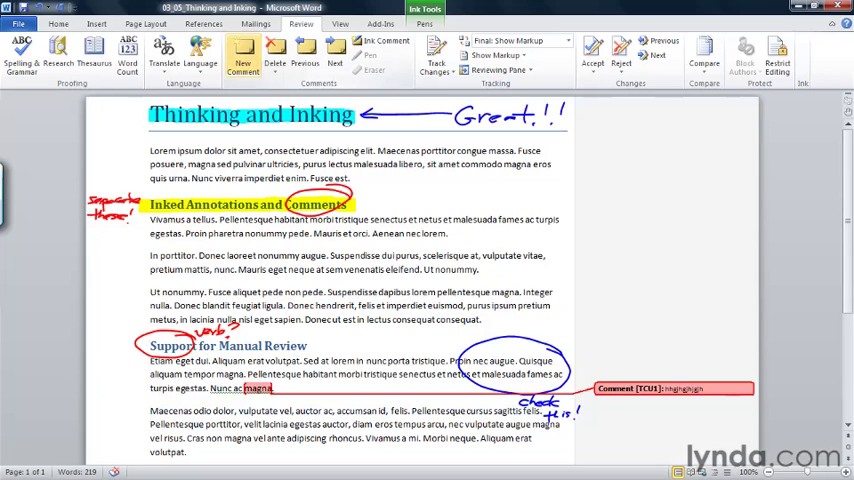
# Undo the typed comment text and remove the comment from magna
pyautogui.click(38, 8)
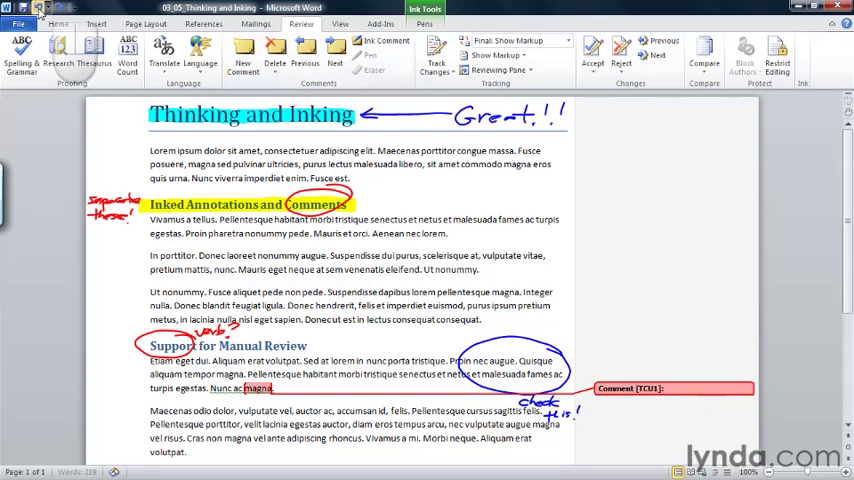
pyautogui.click(38, 8)
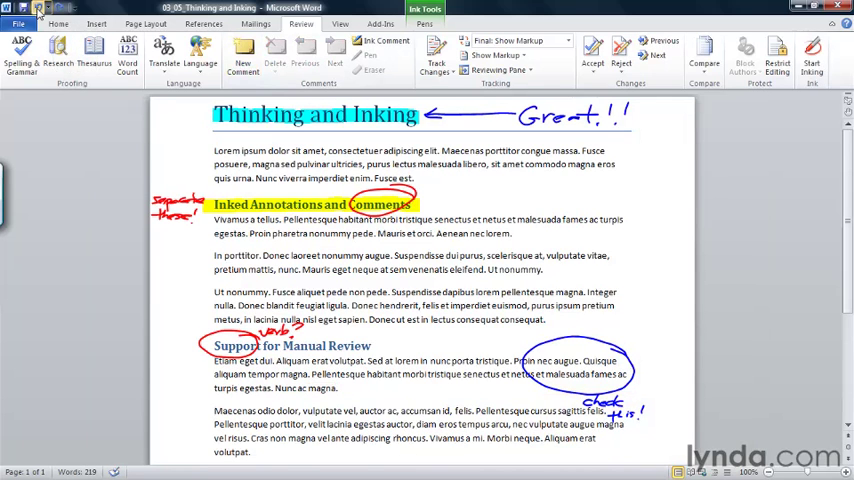
# Insert an ink comment on magna, handwrite 'get new figures for sales', and return to Home
pyautogui.click(381, 44)
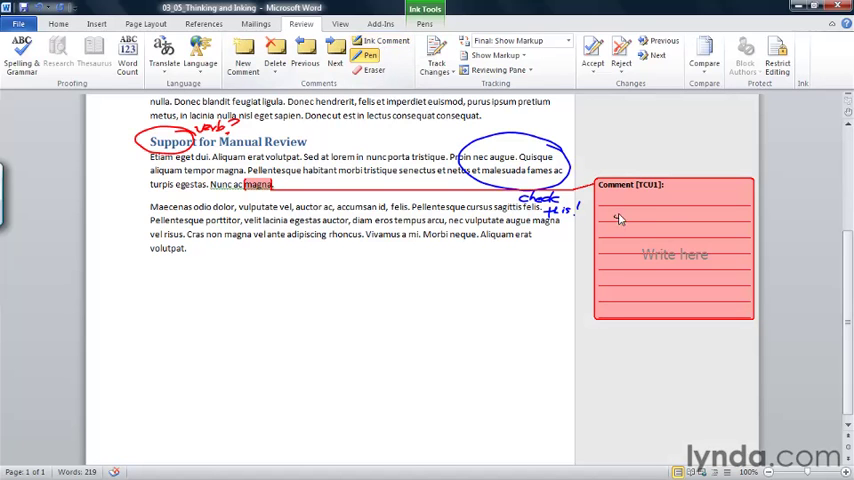
pyautogui.moveTo(612, 211)
pyautogui.mouseDown()
pyautogui.moveTo(617, 226)
pyautogui.moveTo(684, 214)
pyautogui.moveTo(636, 239)
pyautogui.moveTo(645, 236)
pyautogui.mouseUp()
pyautogui.moveTo(651, 229)
pyautogui.mouseDown()
pyautogui.moveTo(647, 243)
pyautogui.moveTo(701, 229)
pyautogui.mouseUp()
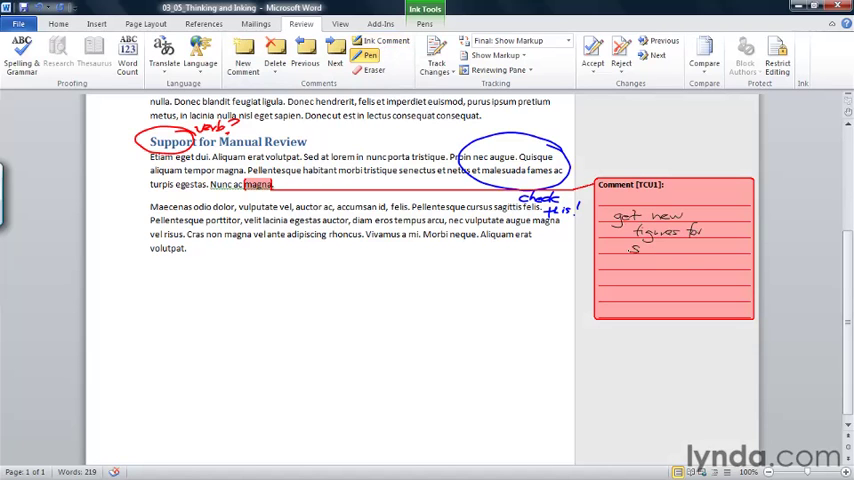
pyautogui.moveTo(632, 246); pyautogui.dragTo(638, 251)
pyautogui.moveTo(640, 248); pyautogui.dragTo(660, 251)
pyautogui.moveTo(667, 246); pyautogui.dragTo(662, 252)
pyautogui.click(58, 24)
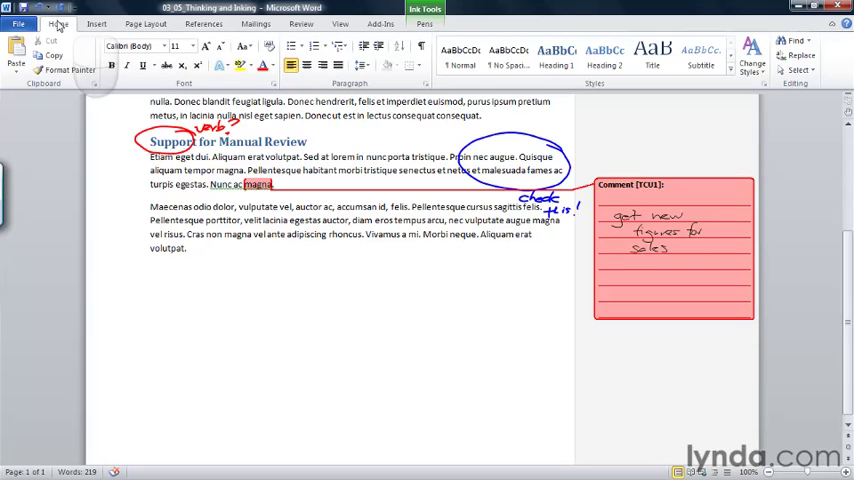
# Save the marked-up document to the desktop via Save As and close Word
pyautogui.click(19, 24)
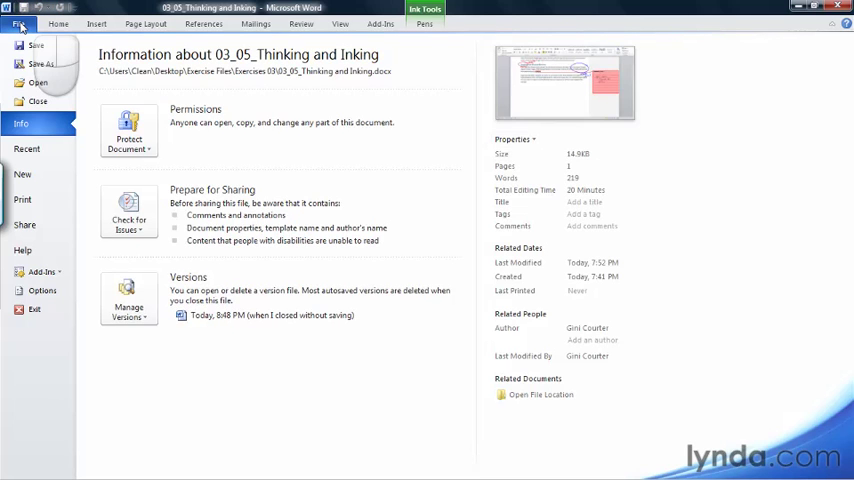
pyautogui.click(30, 63)
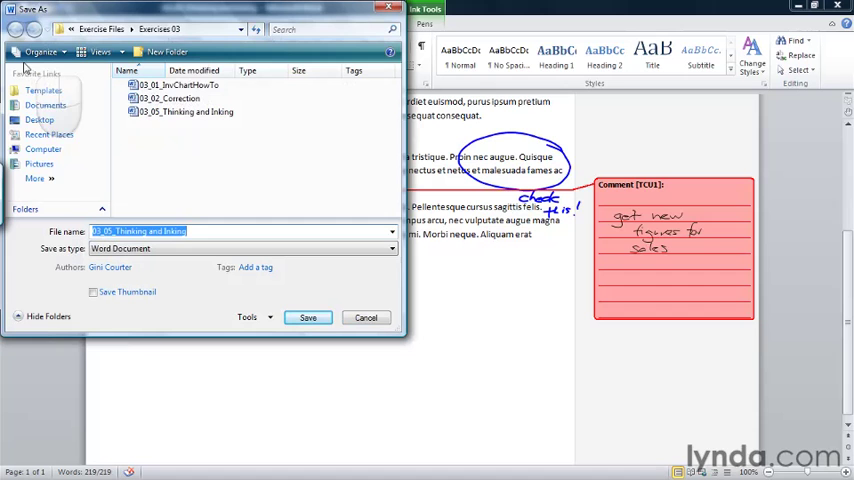
pyautogui.click(38, 120)
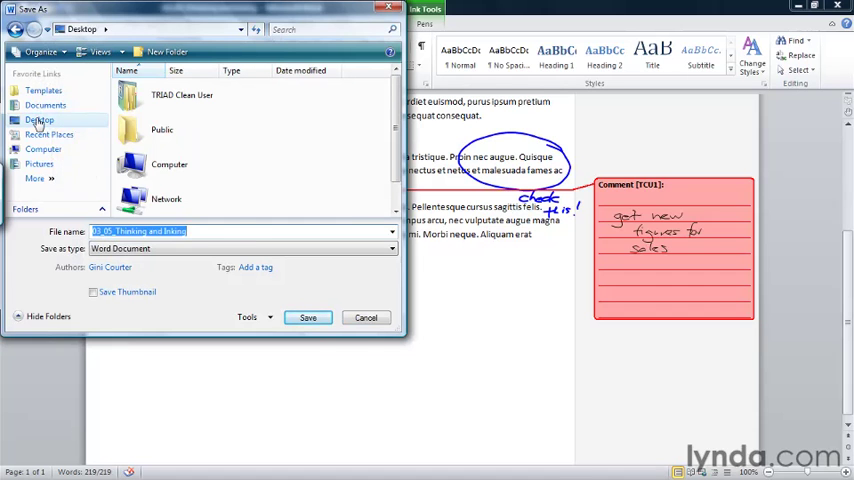
pyautogui.click(307, 317)
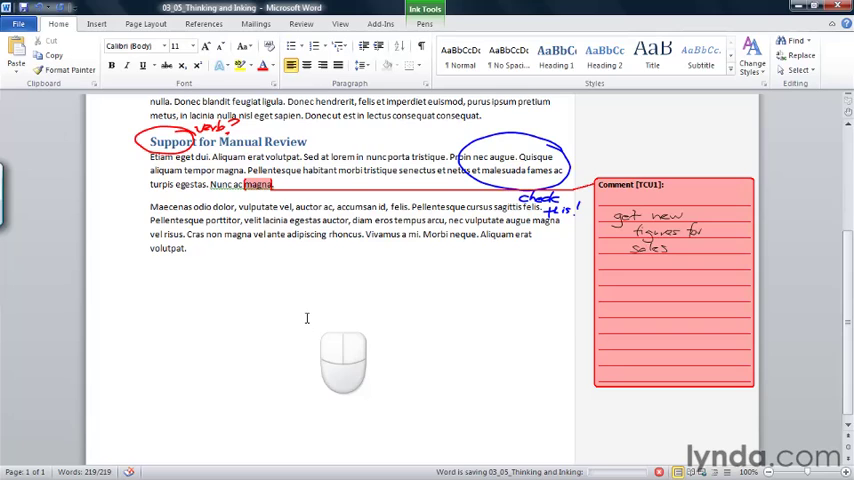
pyautogui.click(830, 8)
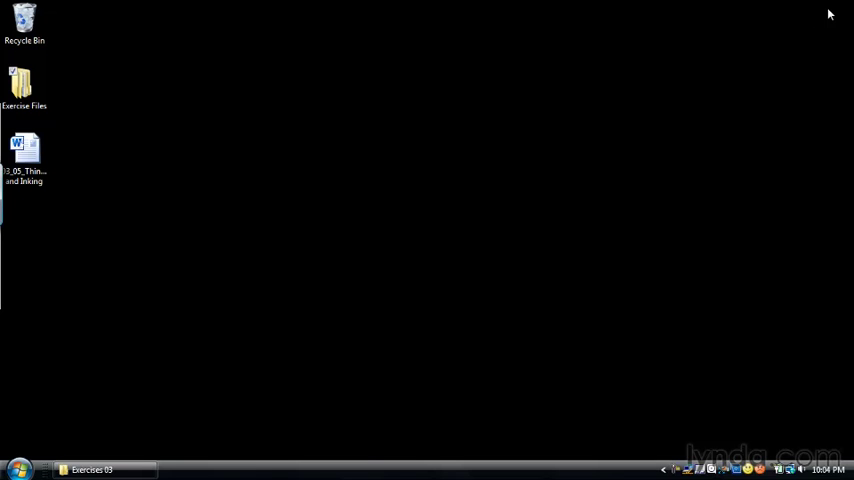
# Reopen the saved 03_05_Thinking and Inking document from the desktop
pyautogui.doubleClick(25, 150)
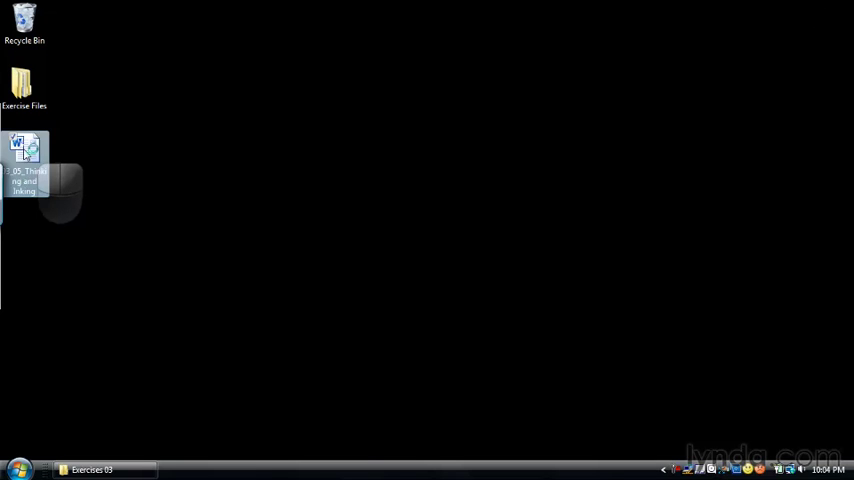